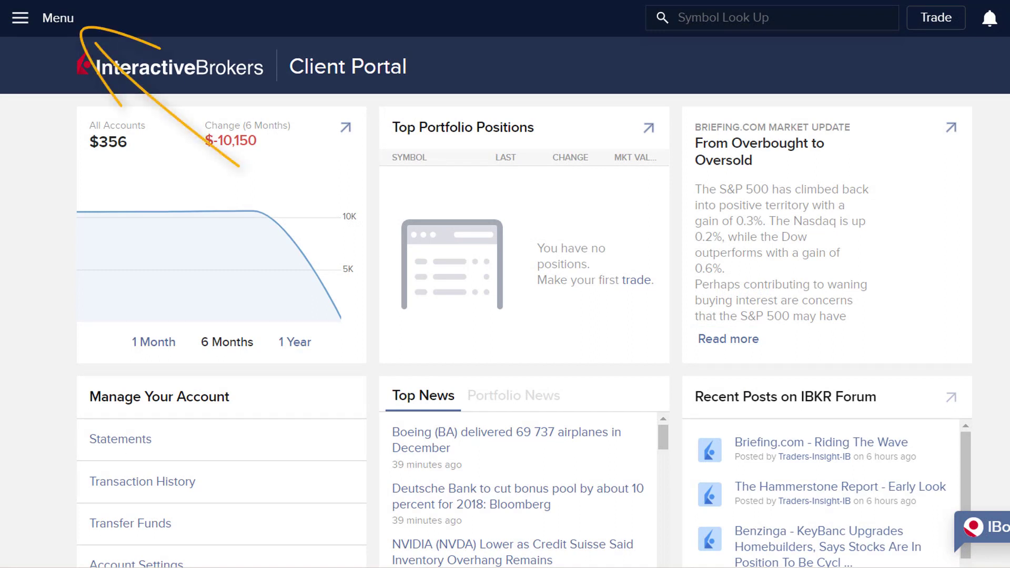
- Go to the Support page and open the Message Center
click(19, 21)
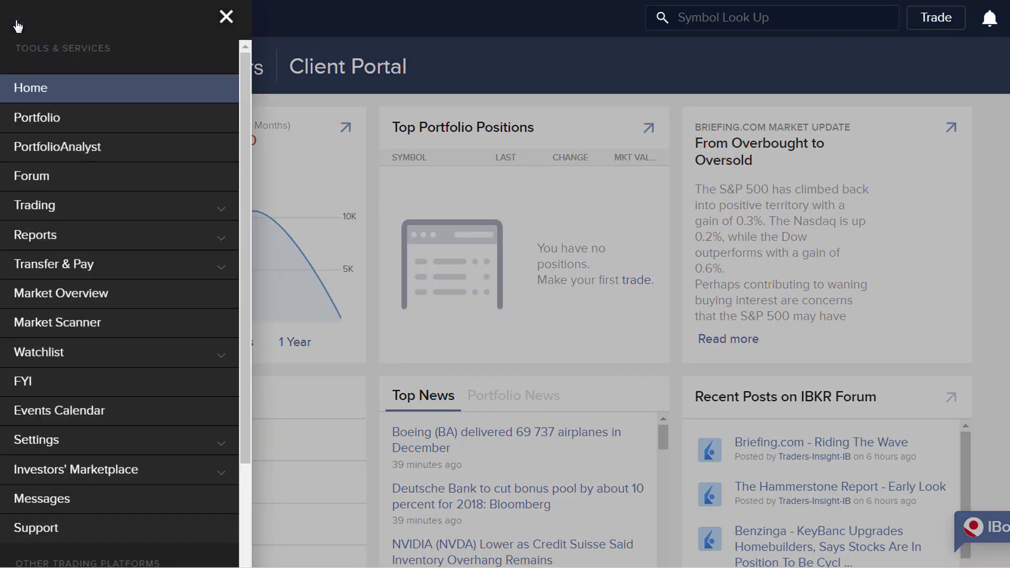
scroll(153, 349, down, 3)
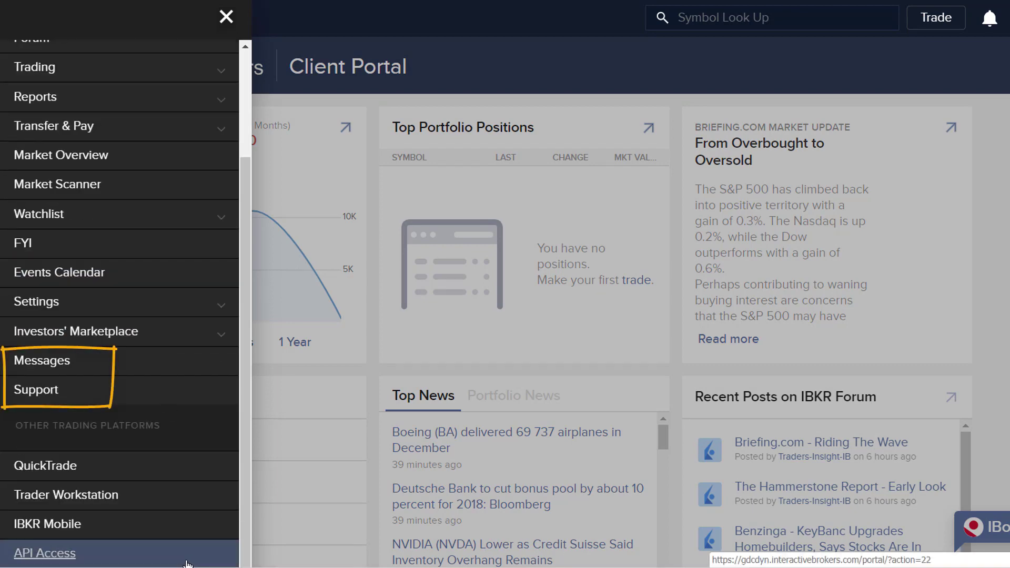
click(111, 397)
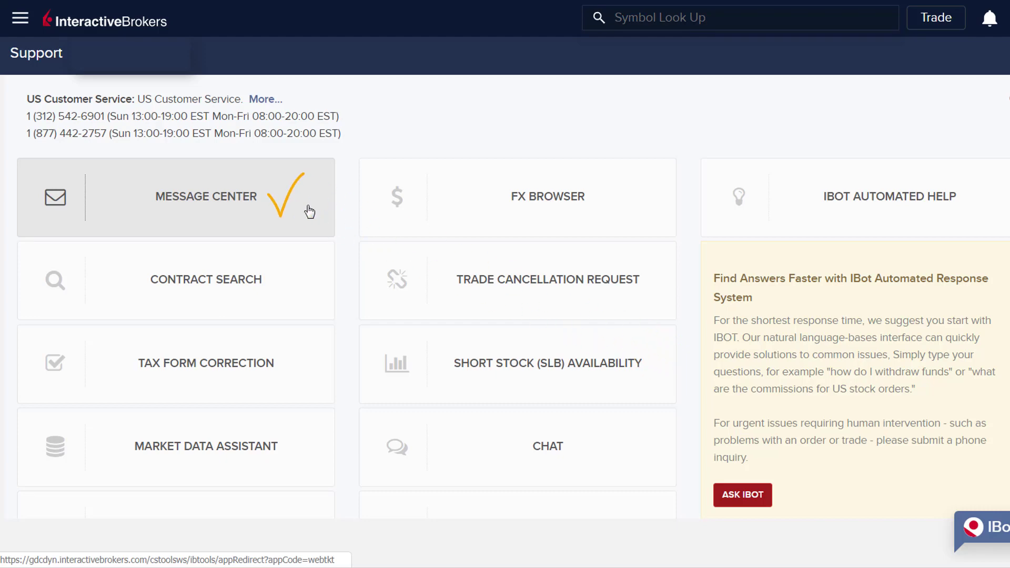
click(310, 212)
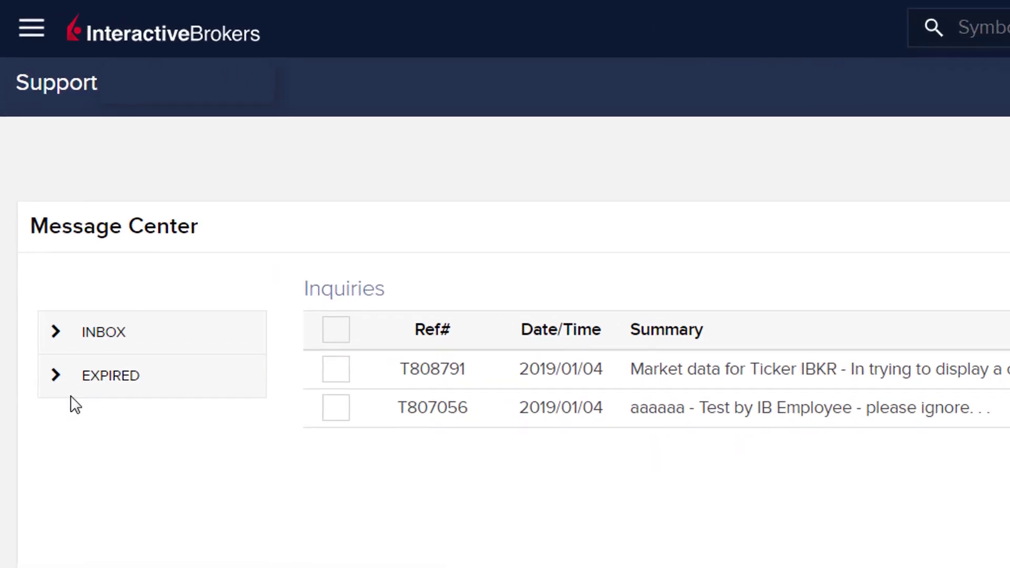
- Look through the Expired and Inbox folders, viewing Corporate Actions, Other Messages and Inquiries
click(56, 378)
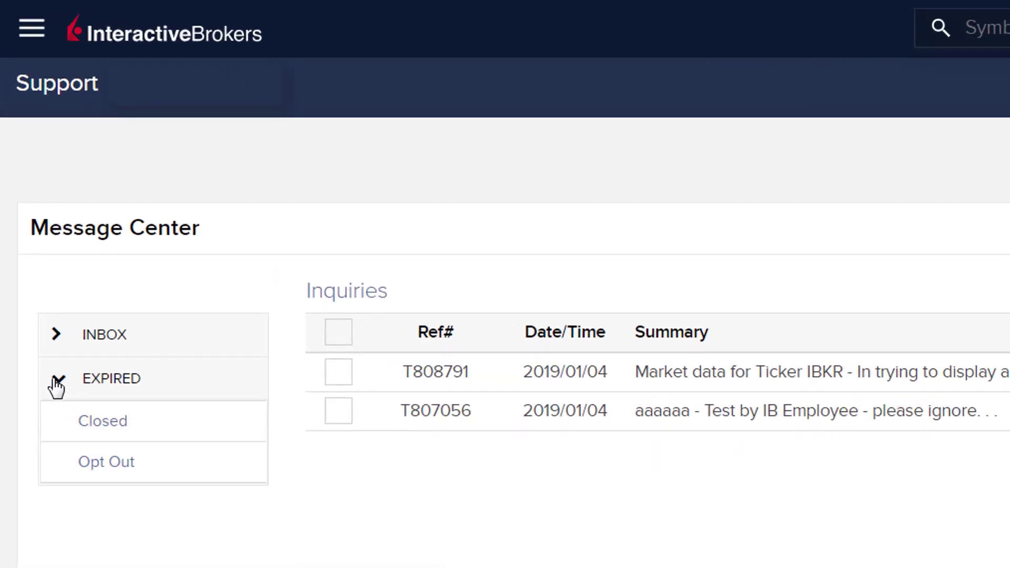
click(56, 340)
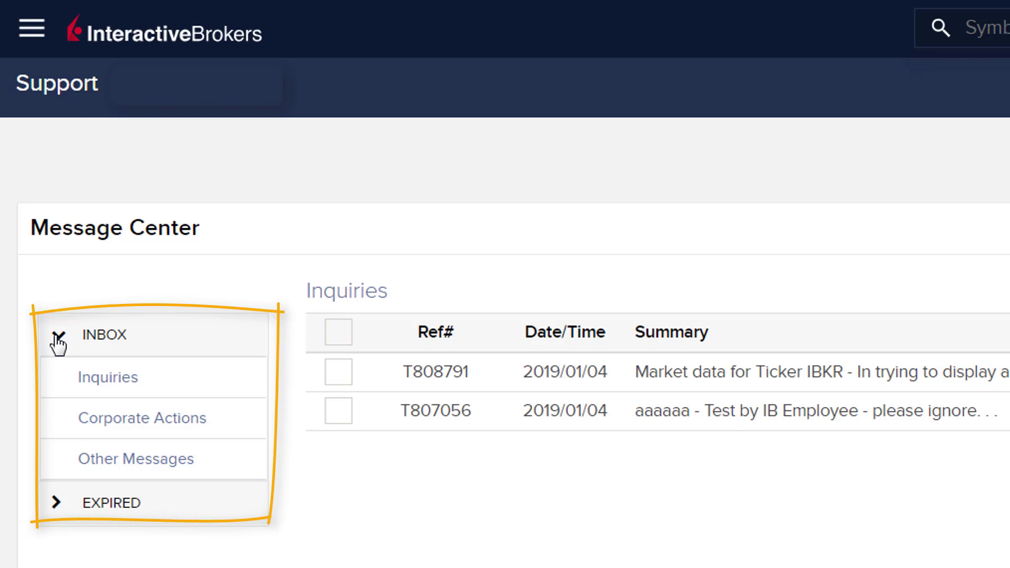
click(135, 429)
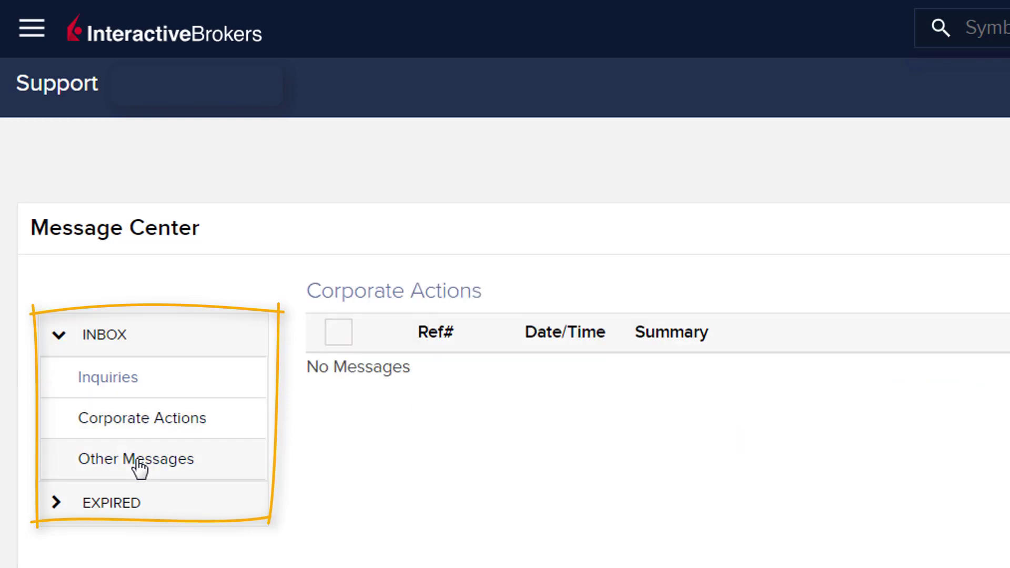
click(140, 468)
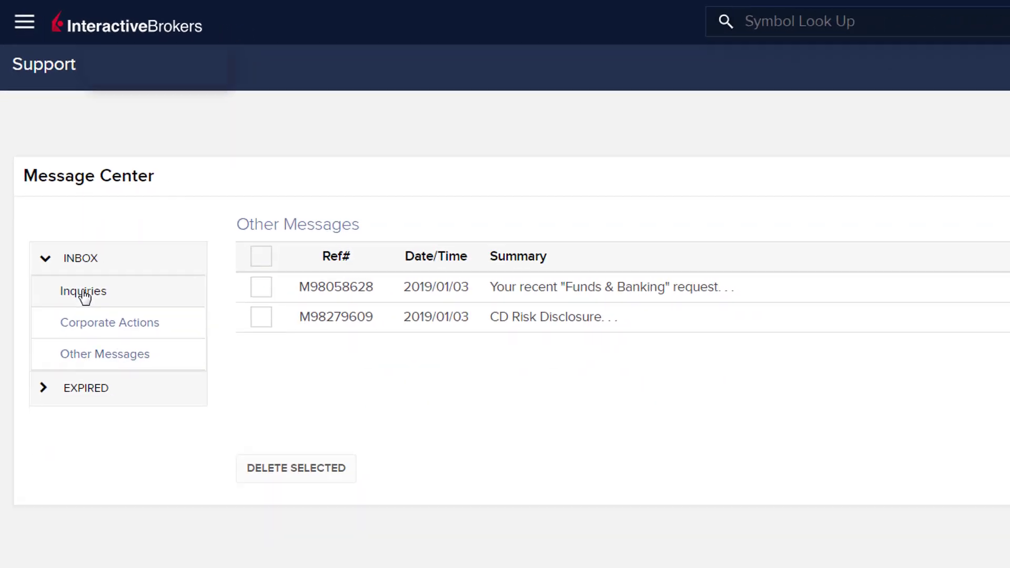
click(108, 380)
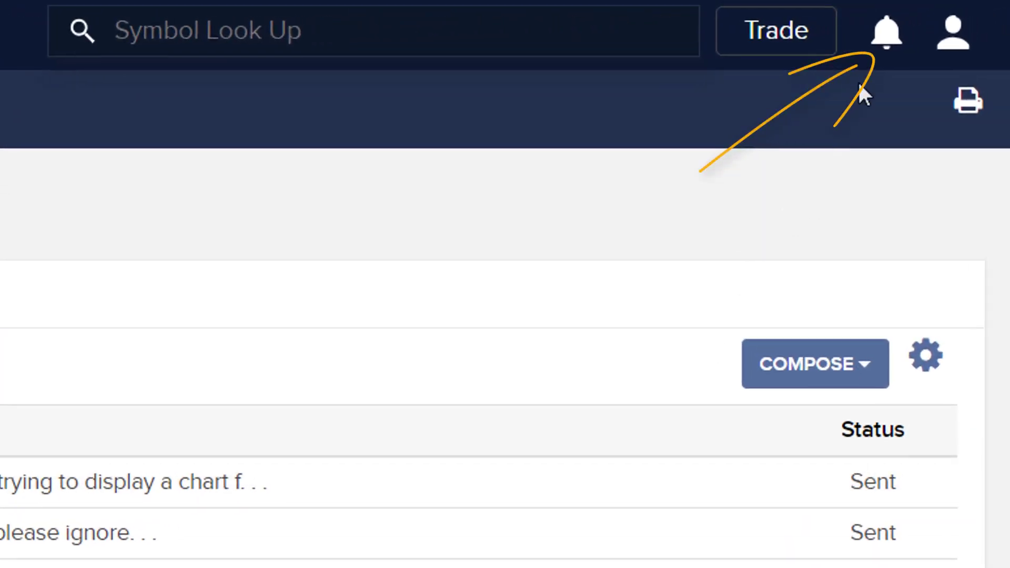
- Open the Message Center preferences and examine the primary and secondary preferred language choices
click(887, 36)
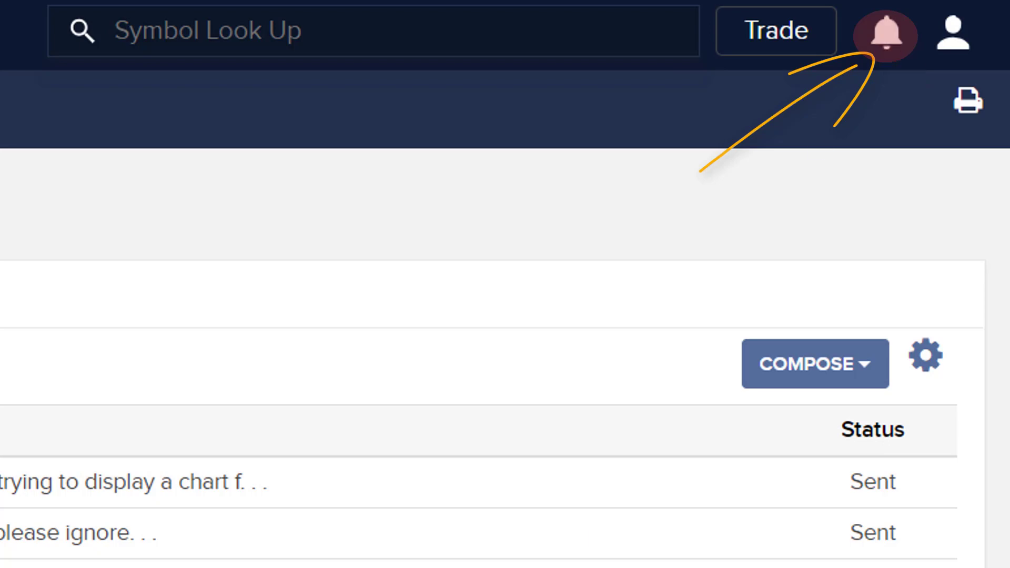
click(936, 369)
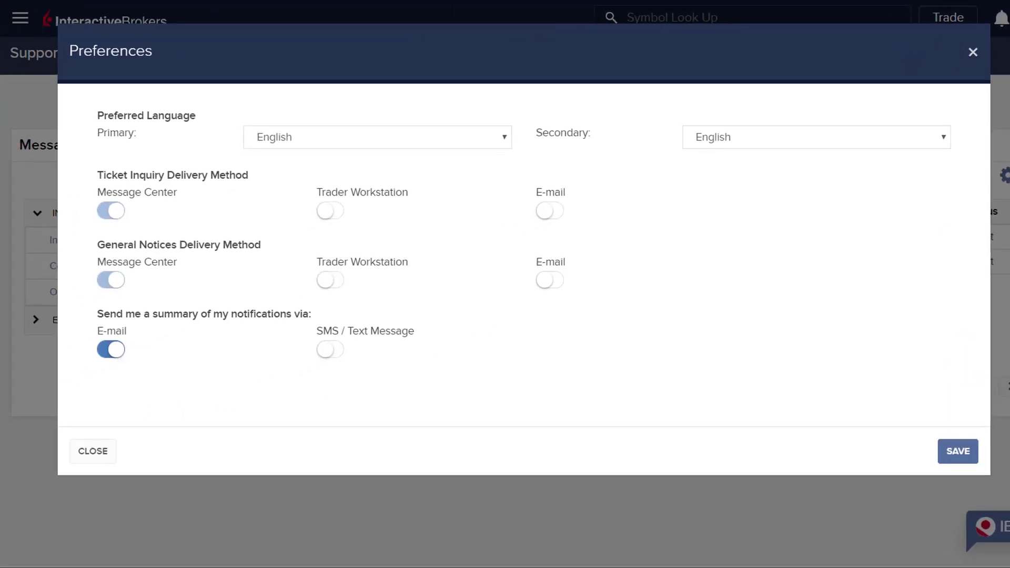
click(504, 139)
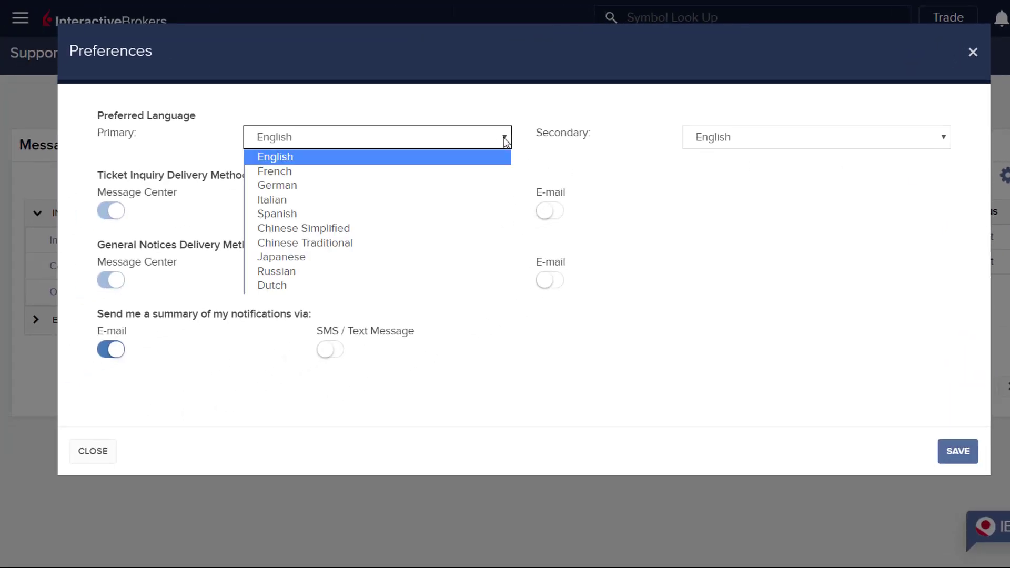
click(504, 139)
click(891, 142)
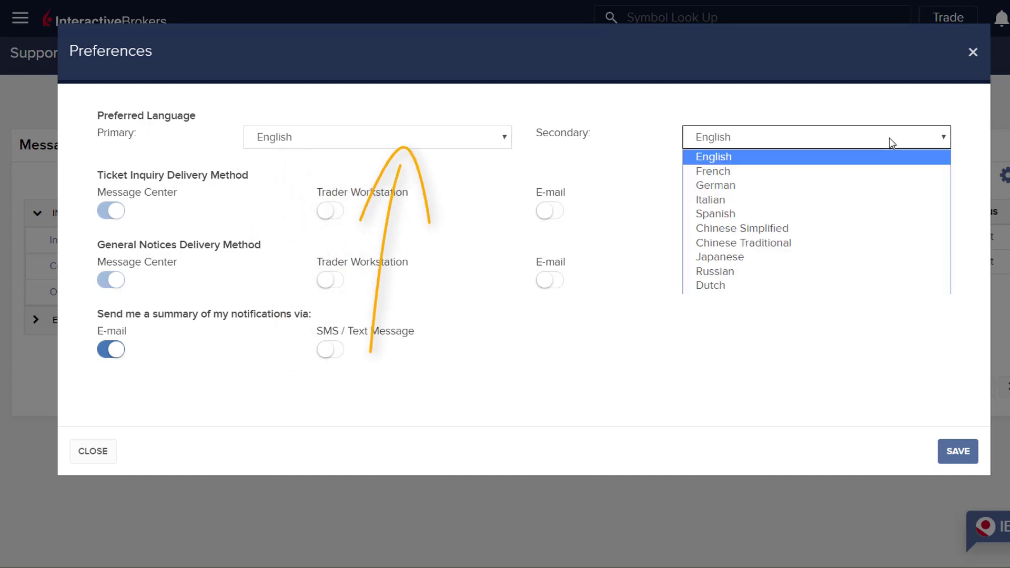
click(892, 142)
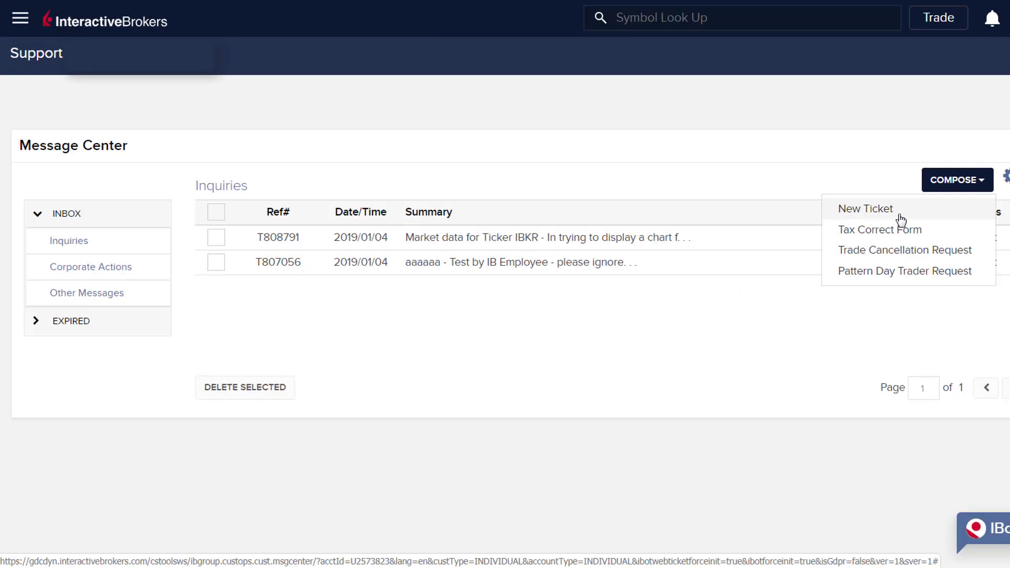
- Start a new support ticket summarised "How do I insert shortable shares in Mosaic?" and continue past the suggested answer to the ticket form
click(646, 244)
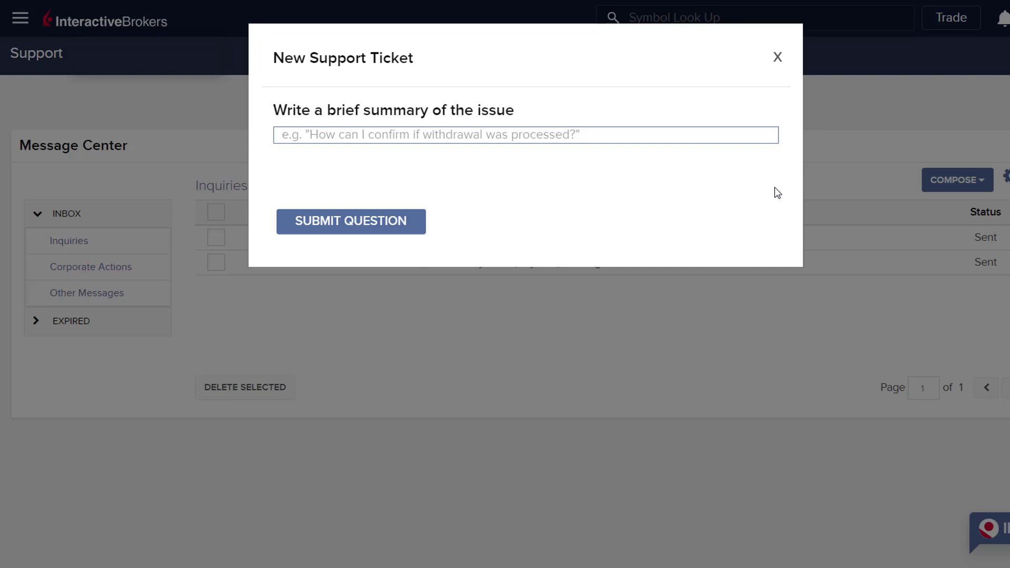
text(How do I insert shortable shares in Mosaic?)
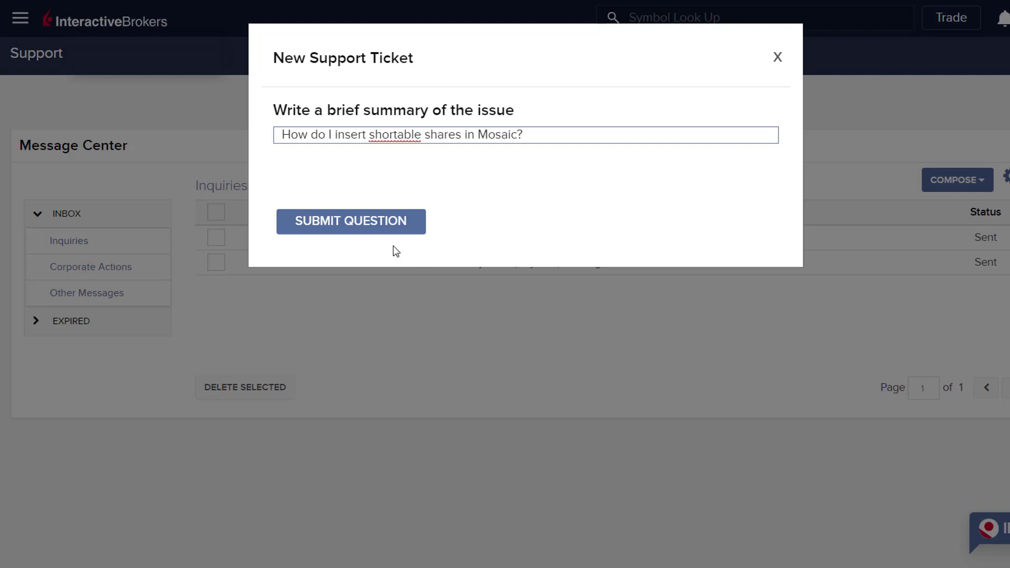
click(398, 225)
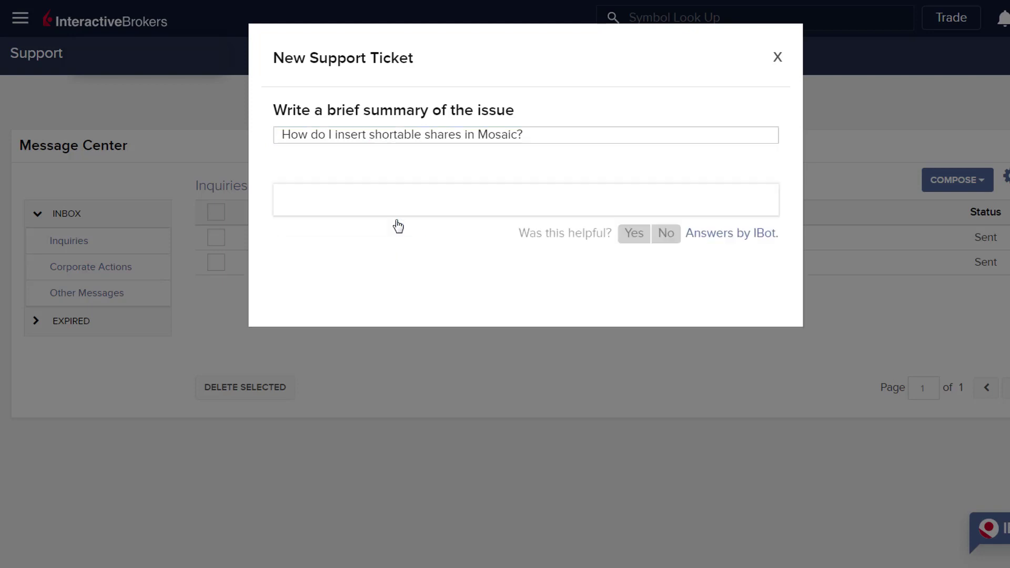
scroll(600, 259, down, 7)
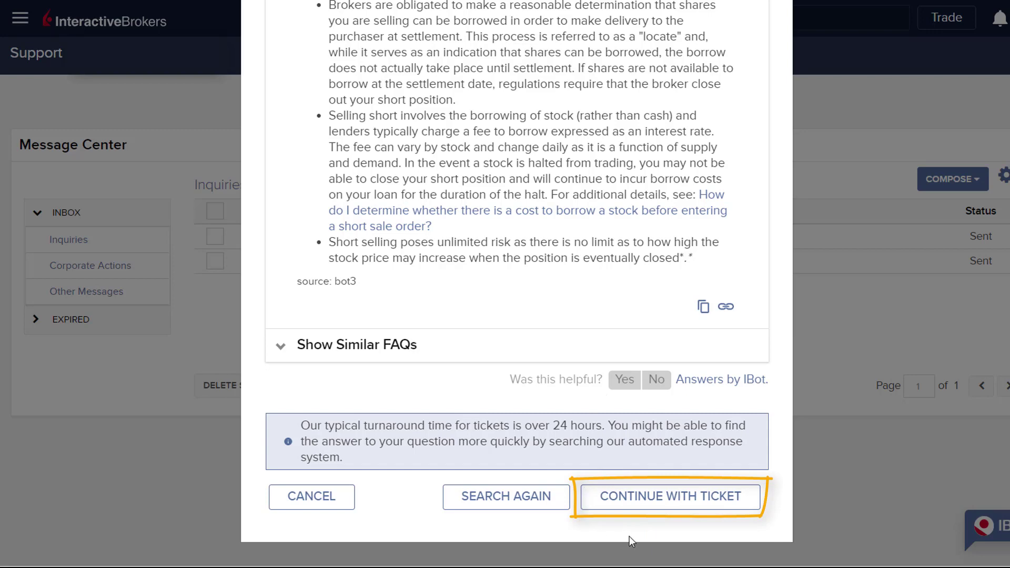
click(666, 506)
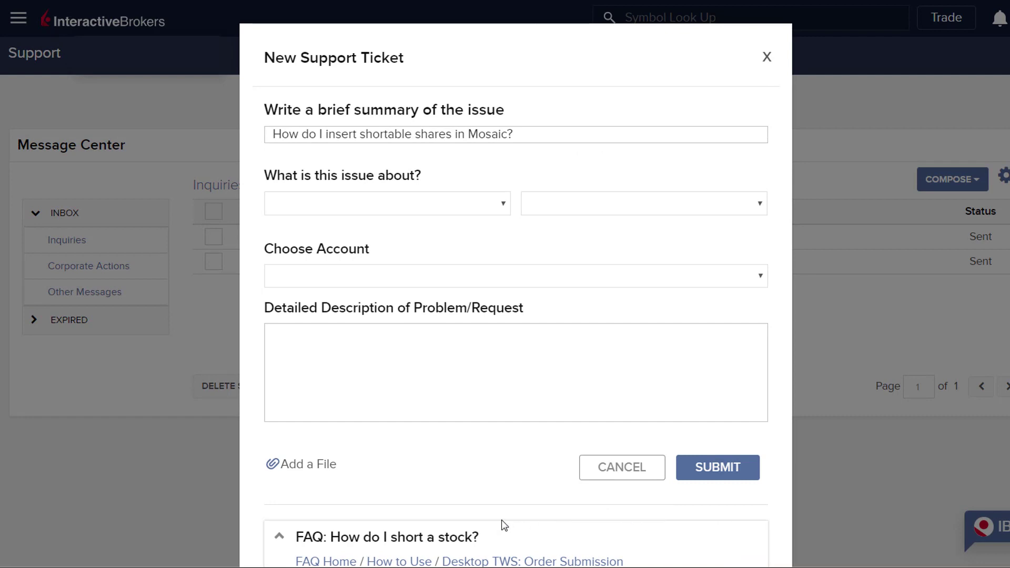
- Examine the topics offered for the issue categories Account Services, Funds & Banking, Products and Professional Services
click(504, 203)
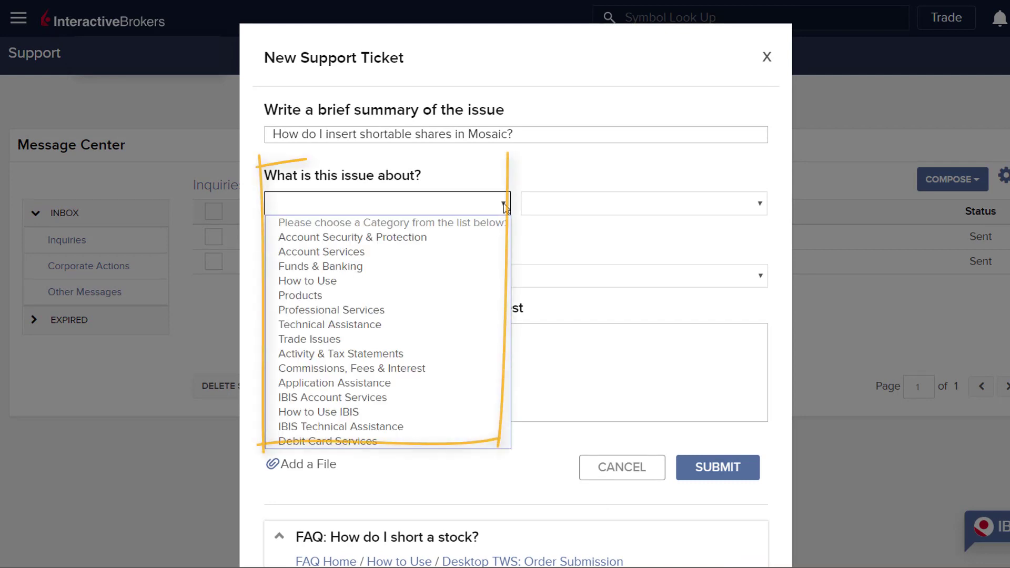
click(485, 252)
click(578, 205)
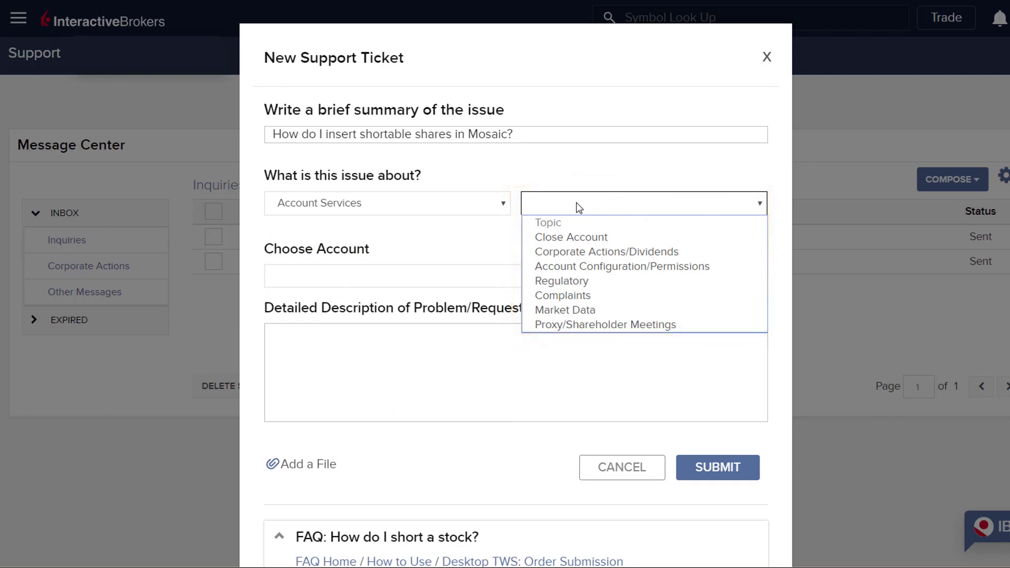
click(463, 204)
click(365, 267)
click(617, 210)
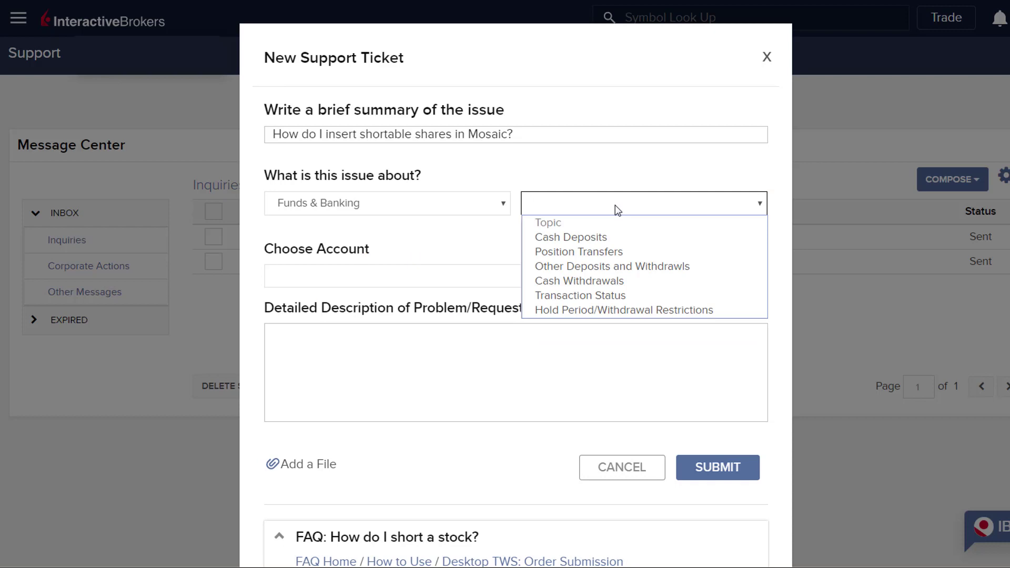
click(473, 205)
click(433, 270)
click(603, 204)
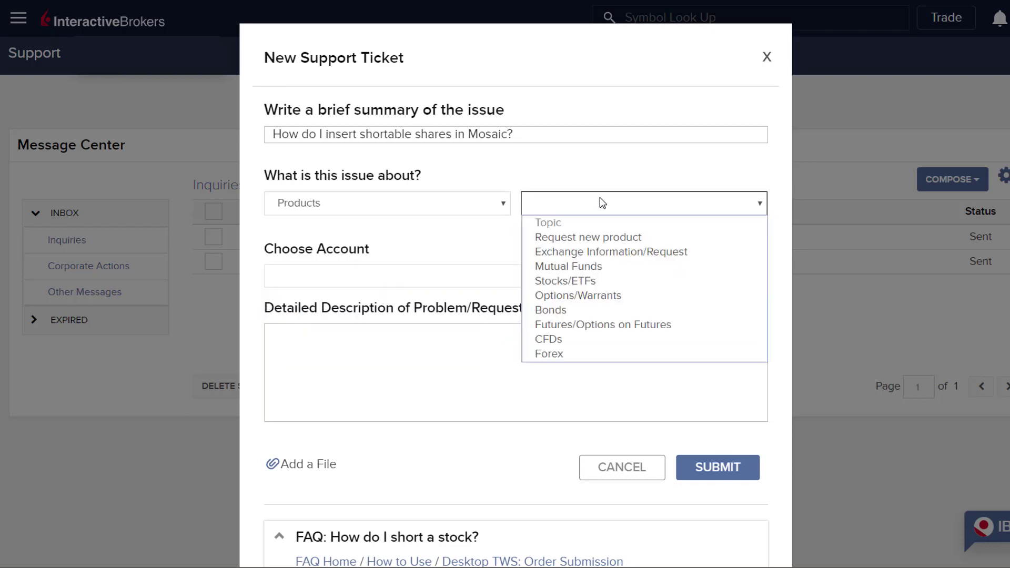
click(463, 204)
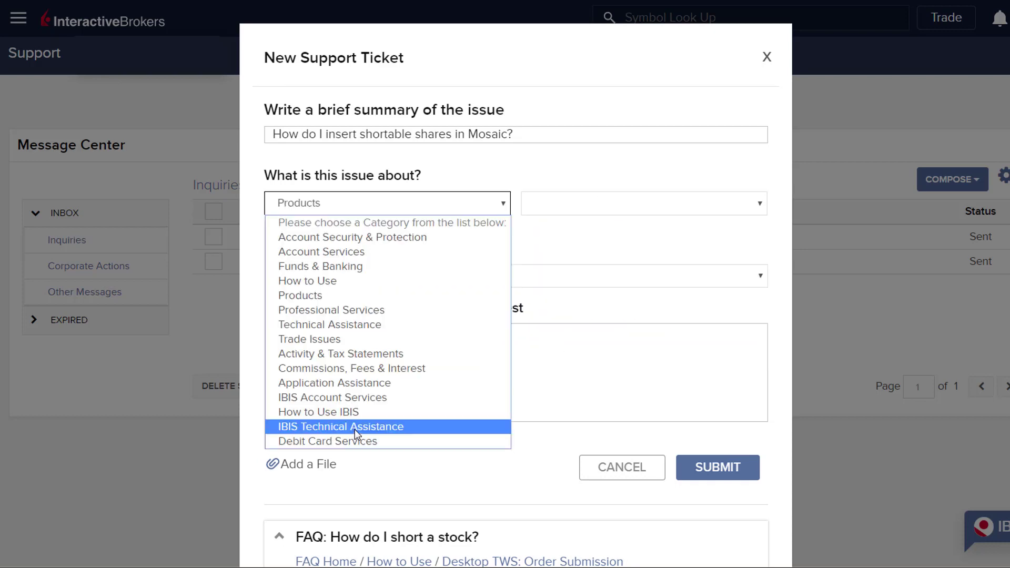
click(368, 310)
click(555, 204)
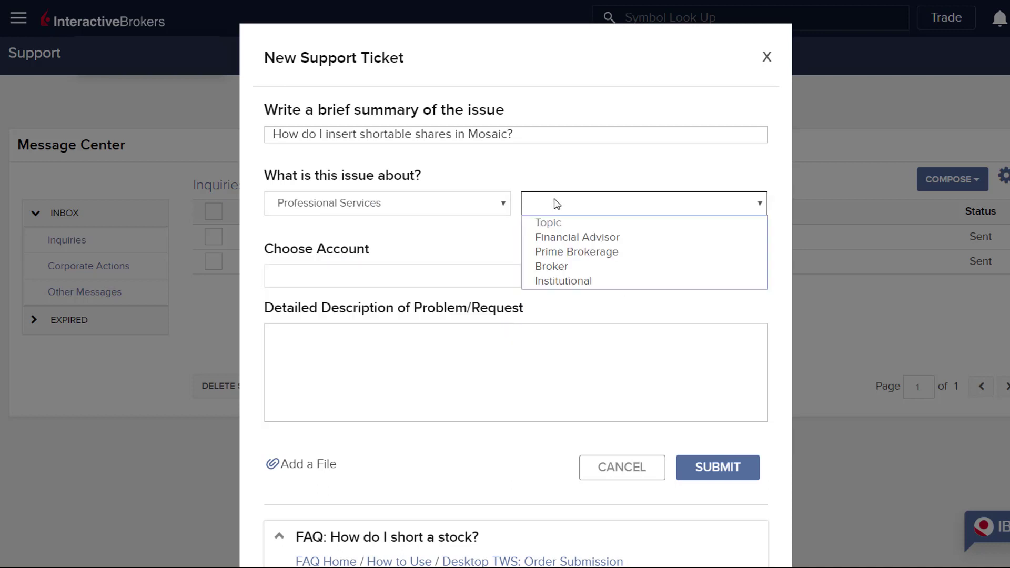
- Set the ticket's issue category to Commissions, Fees & Interest and its account to Not Account Specific
click(504, 203)
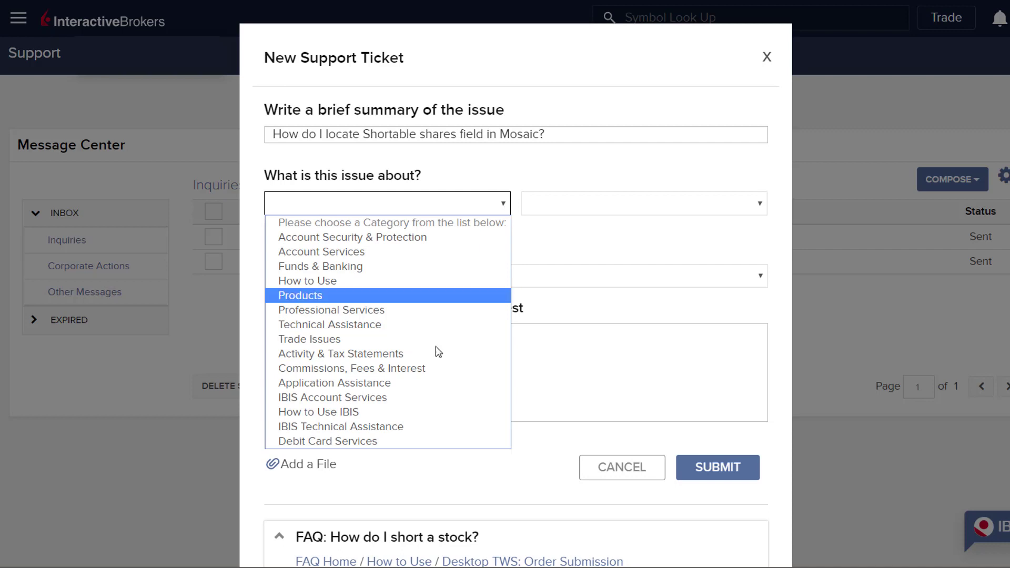
click(422, 370)
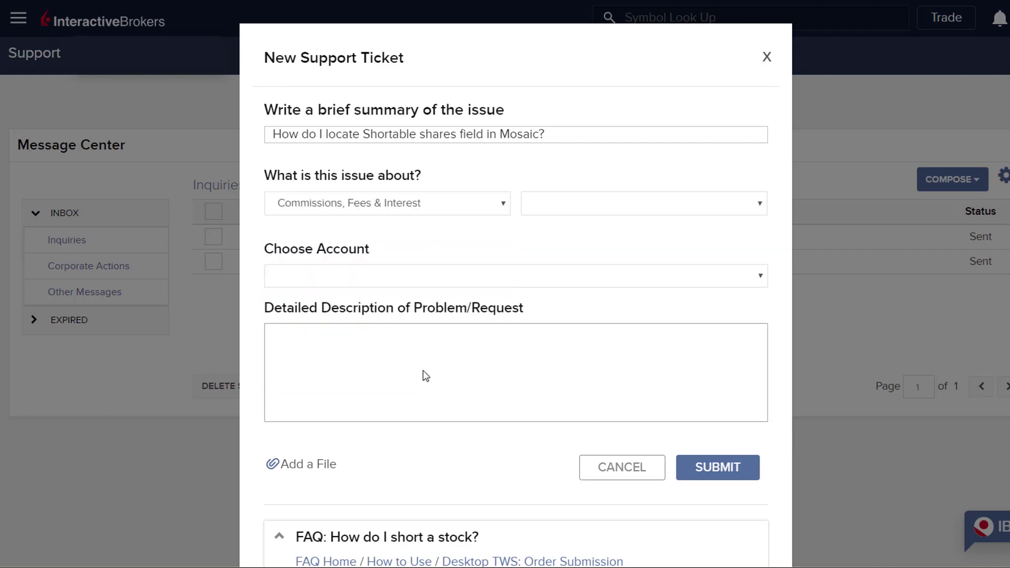
click(547, 210)
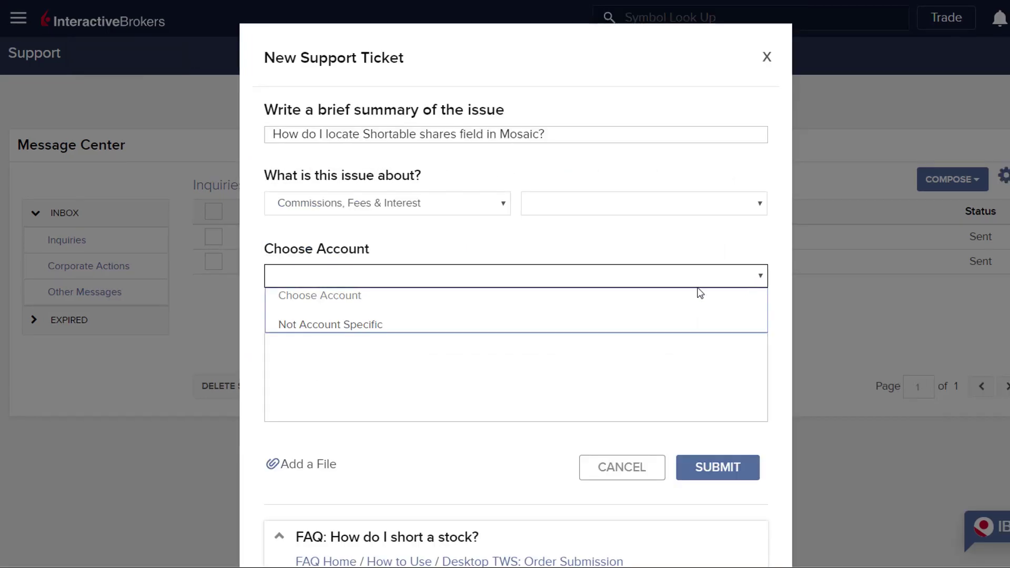
click(349, 323)
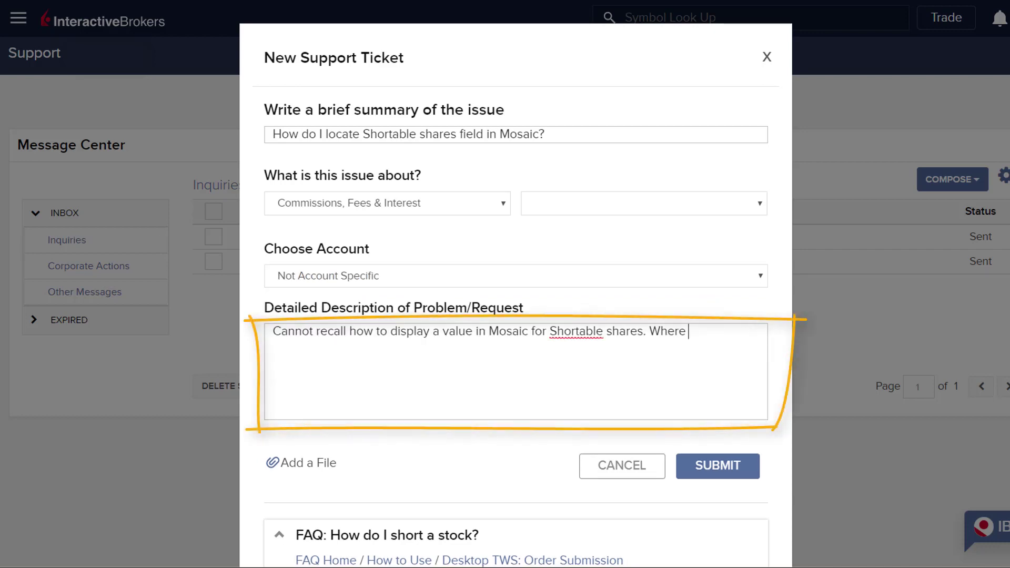
- Finish the detailed problem description with "could I find the answer?" and submit the ticket
text(could I find the answer?)
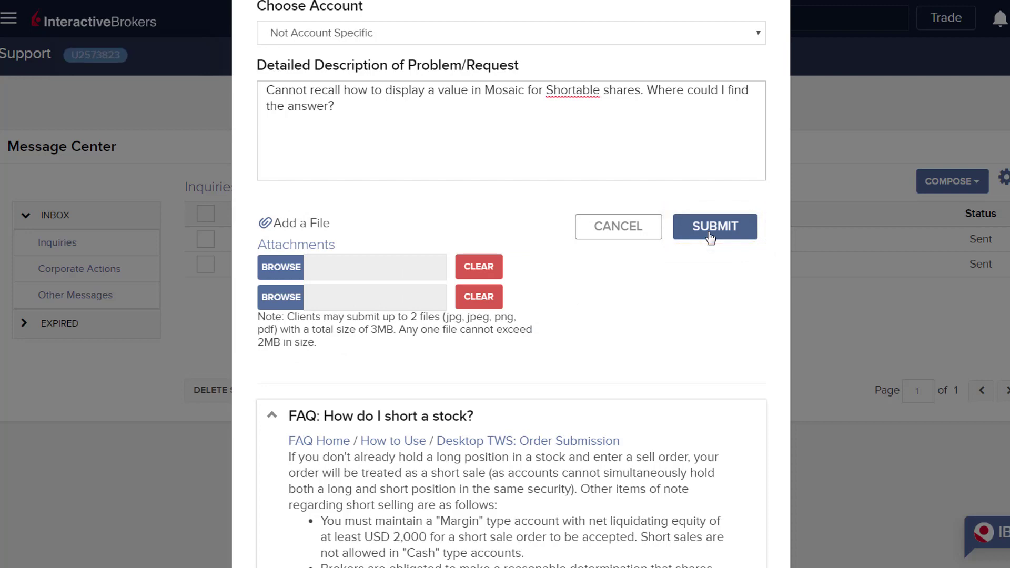
click(710, 236)
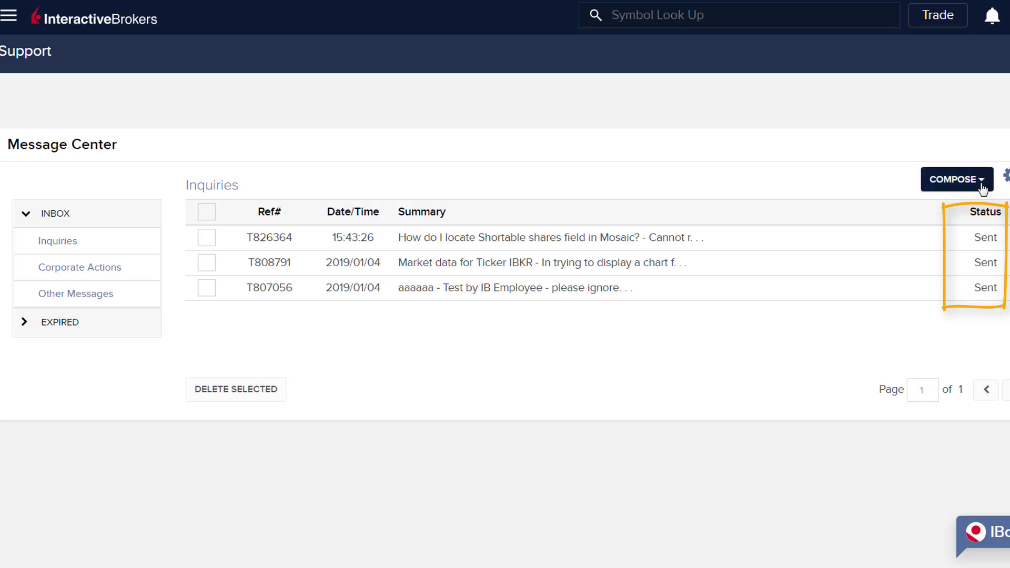
- Start a new support ticket and enter the issue summary "where can I fund IBKR account number?"
click(955, 179)
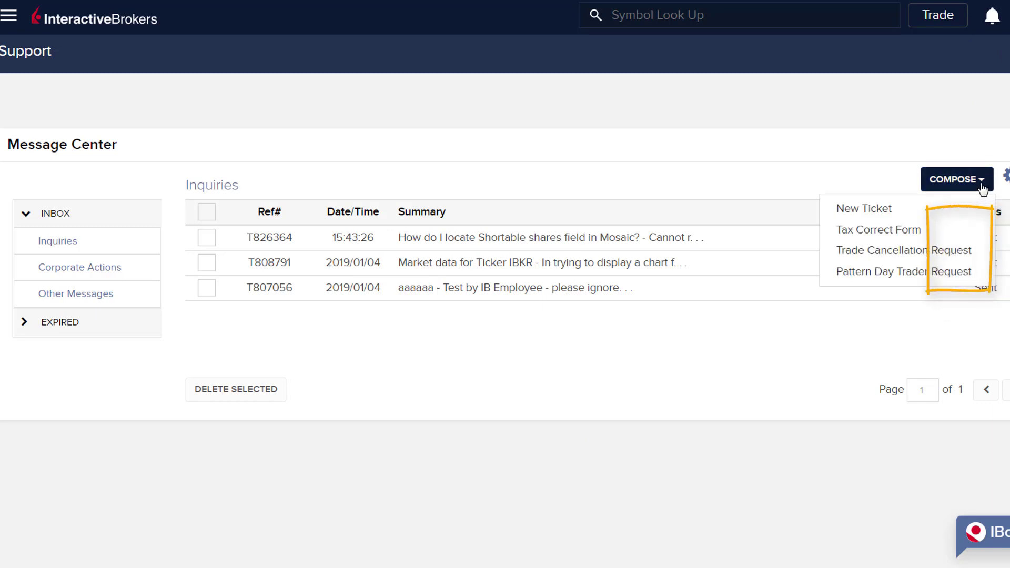
click(876, 210)
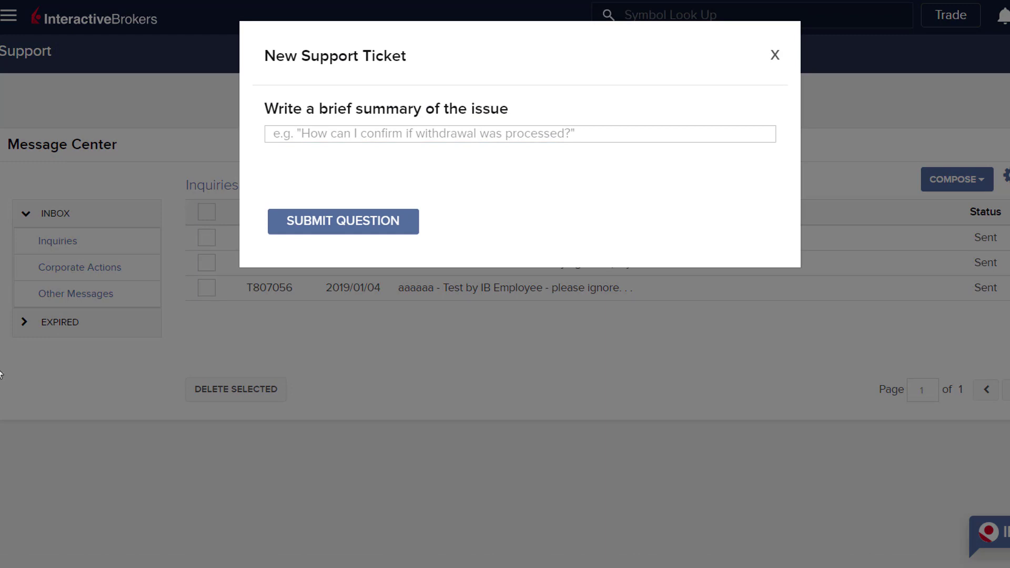
click(301, 135)
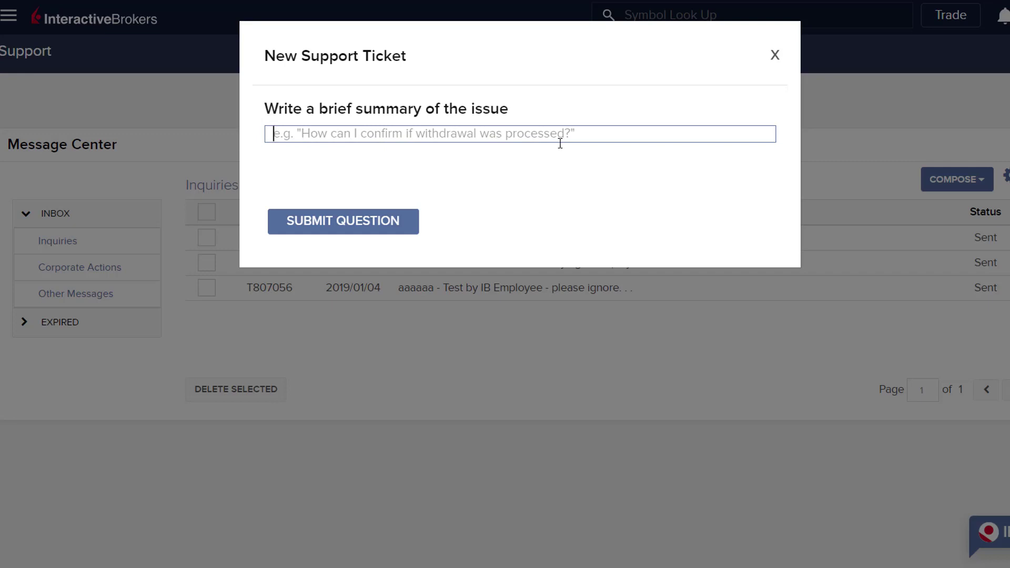
text(where )
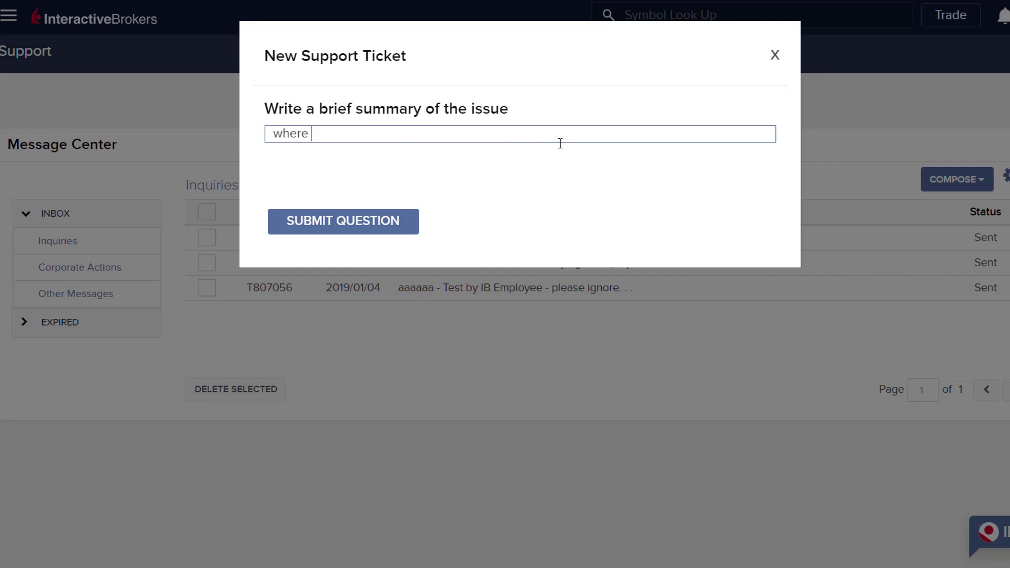
text(ican I )
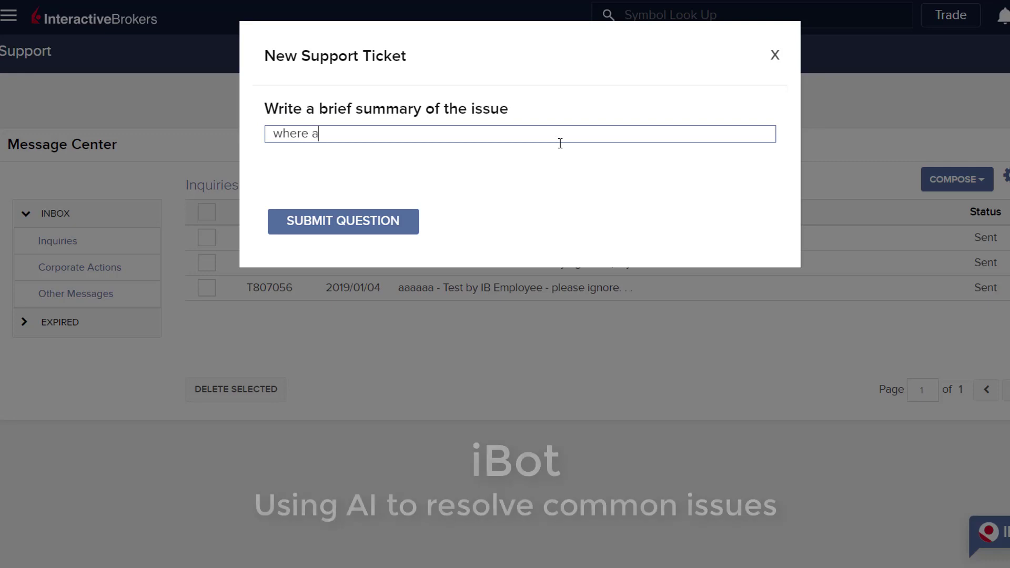
text(fund )
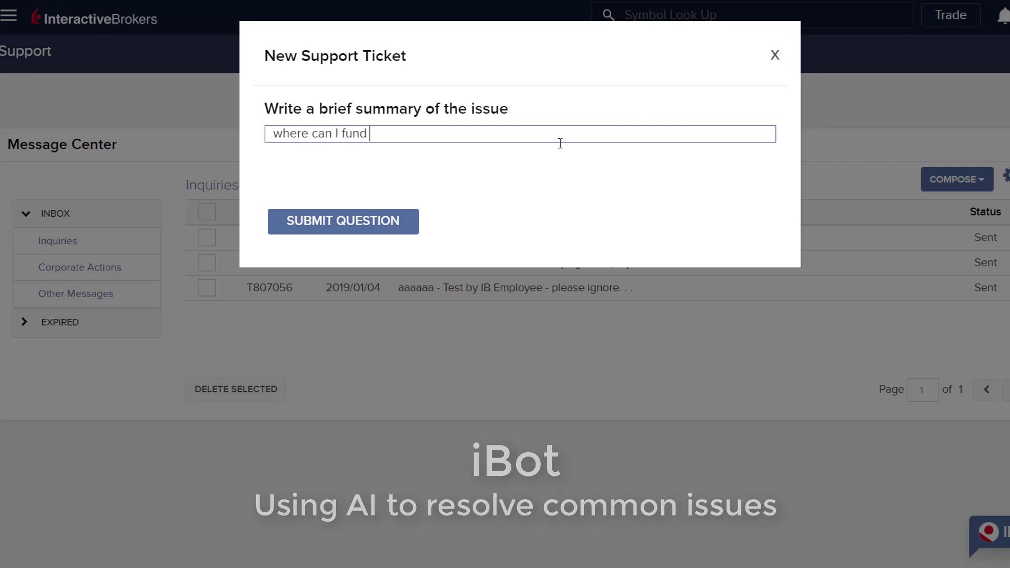
text(IBKR )
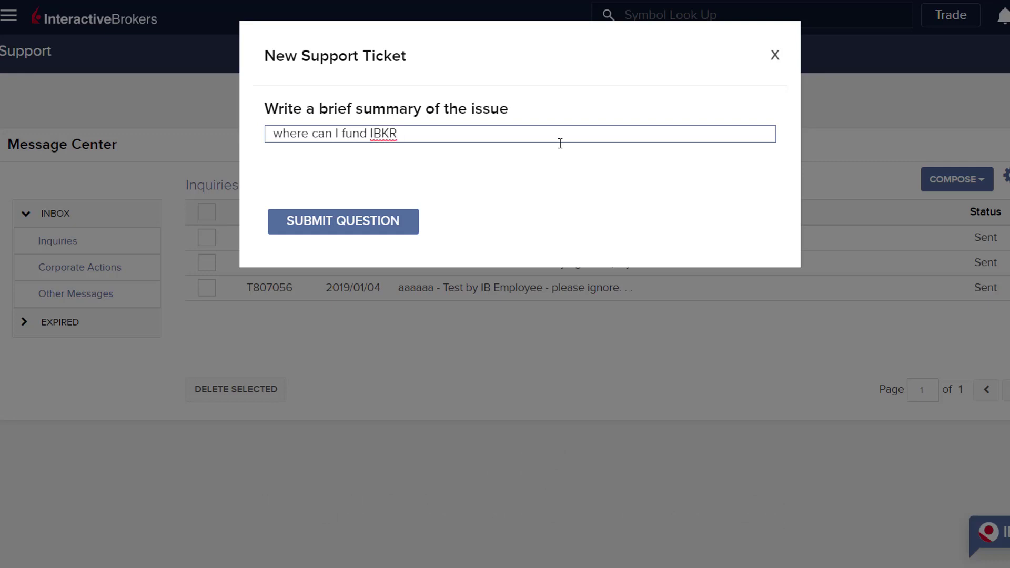
text(account number?)
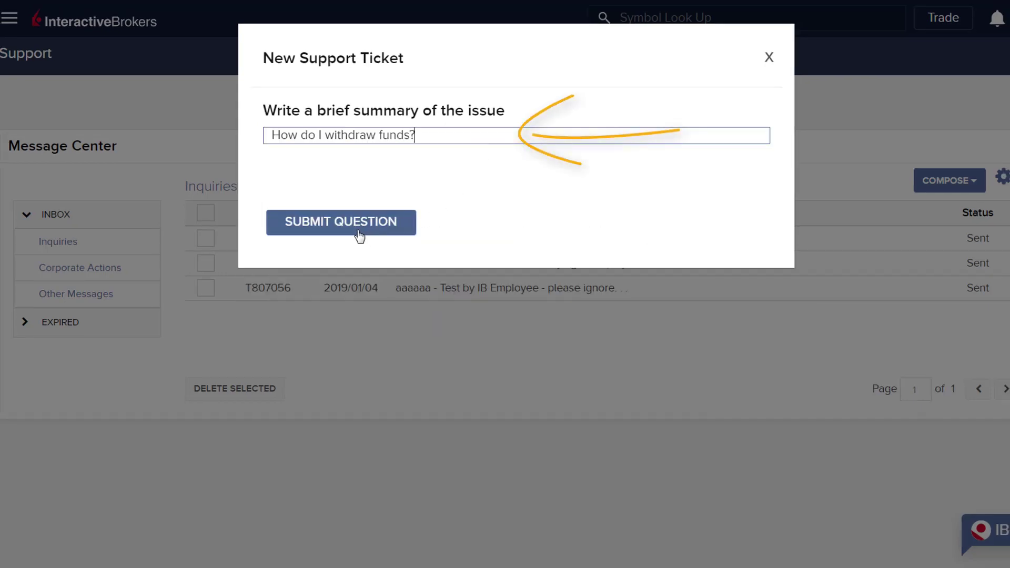
- Submit the questions "How do I withdraw funds?" and "What are commissions for US stock orders?" to get automated responses
click(359, 235)
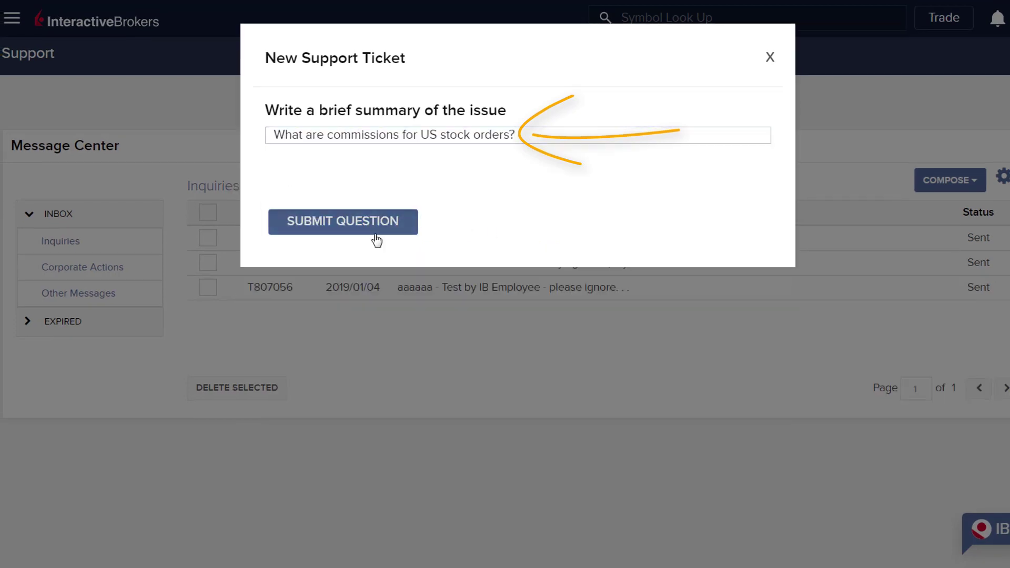
click(371, 235)
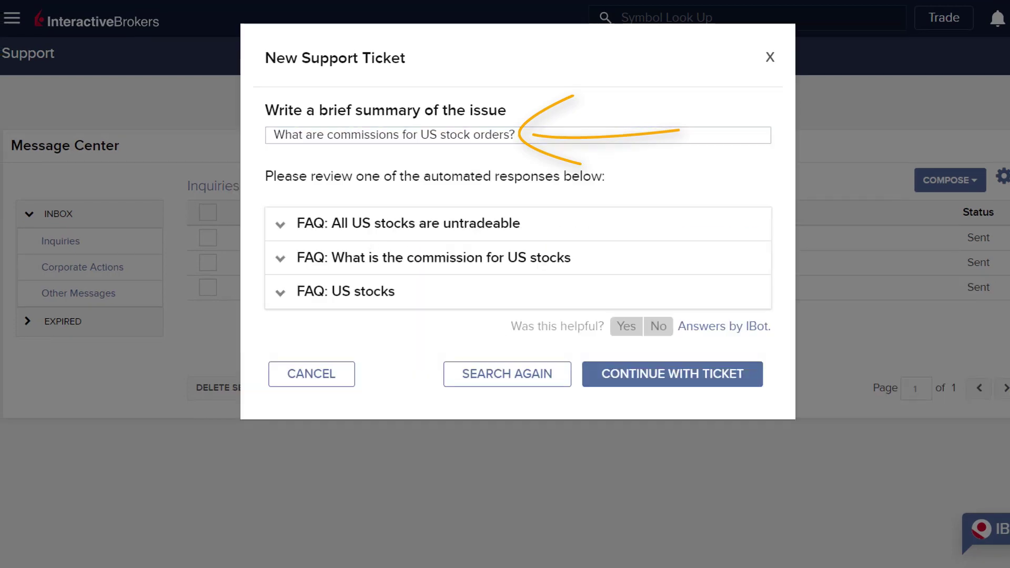
- Expand the FAQ on the commission for US stocks and open the Bundled/Unbundled Commissions topic under Commissions, Fees & Interest
click(282, 258)
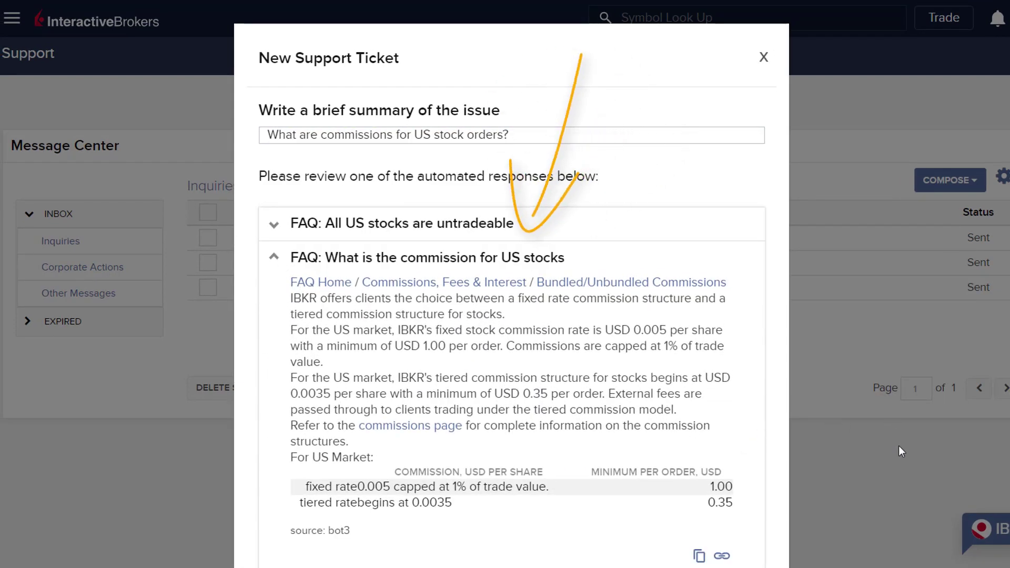
scroll(897, 450, down, 2)
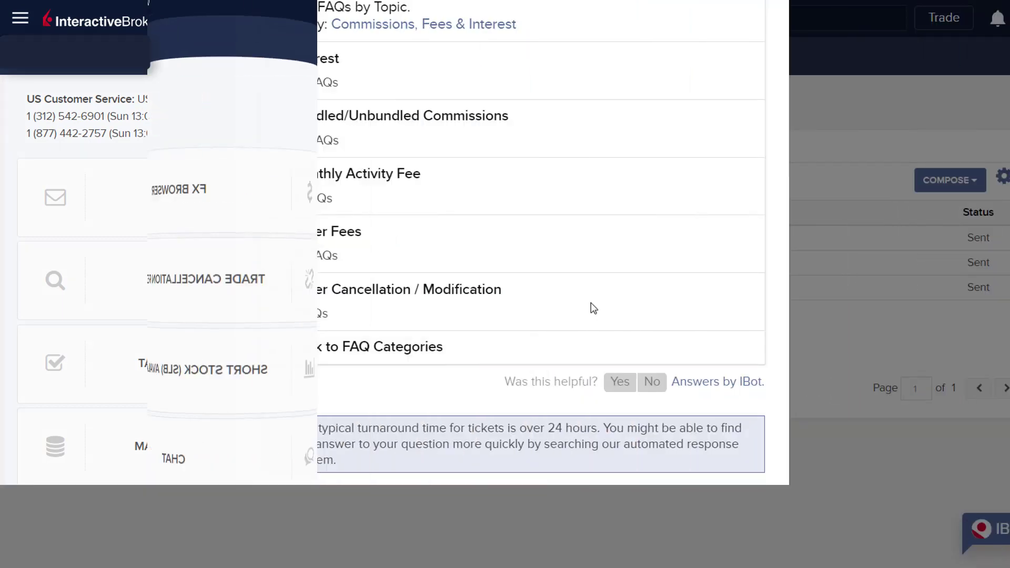
click(321, 140)
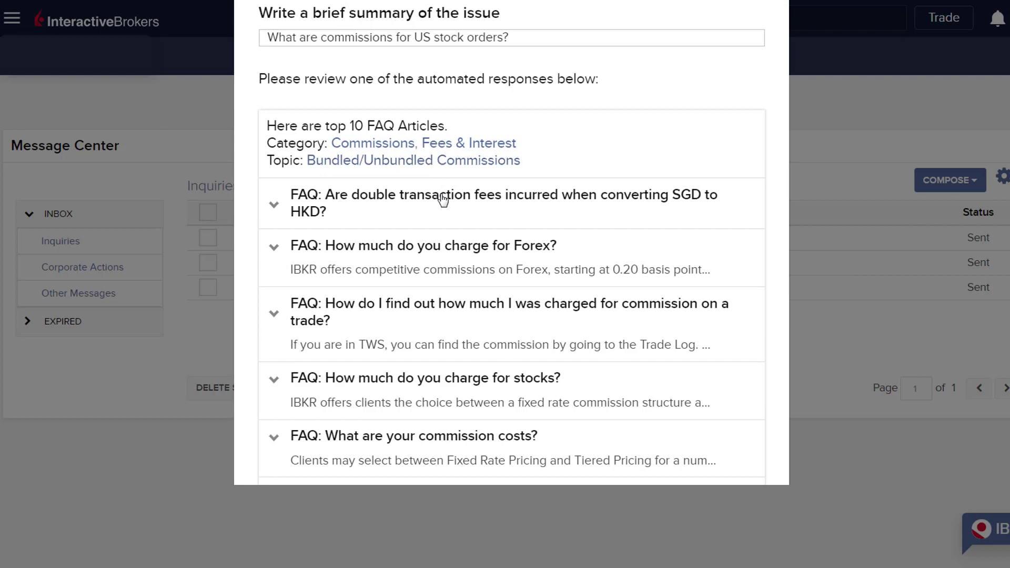